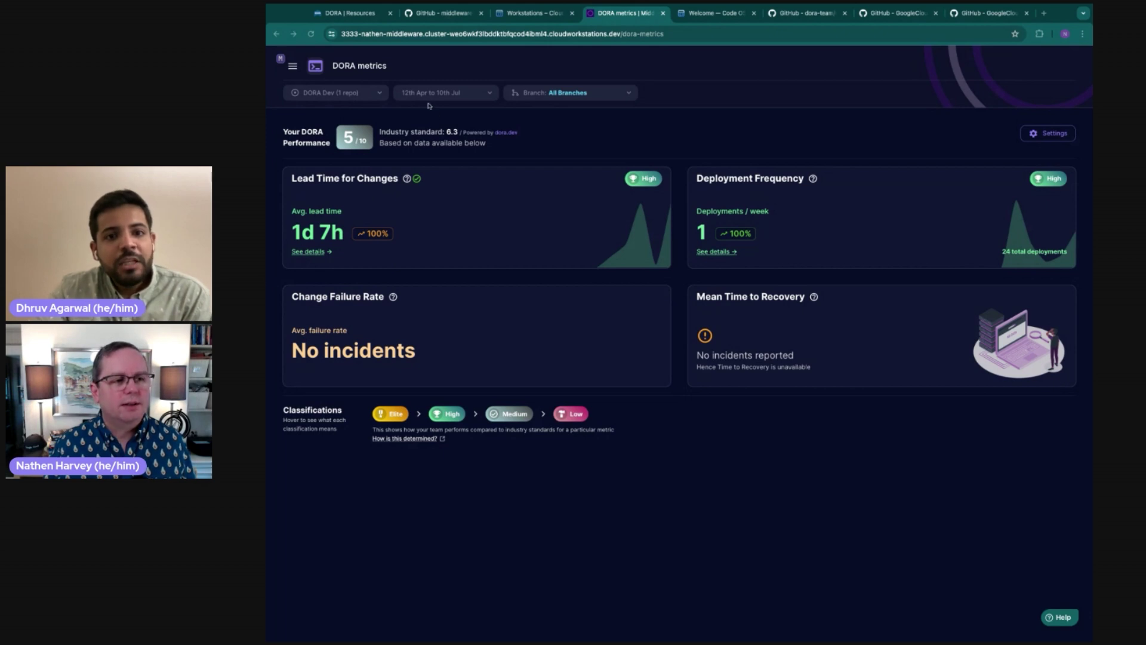
# Step: Set the DORA metrics date range to the last 14 days and check the lead time and deployment frequency cards
pyautogui.click(491, 98)
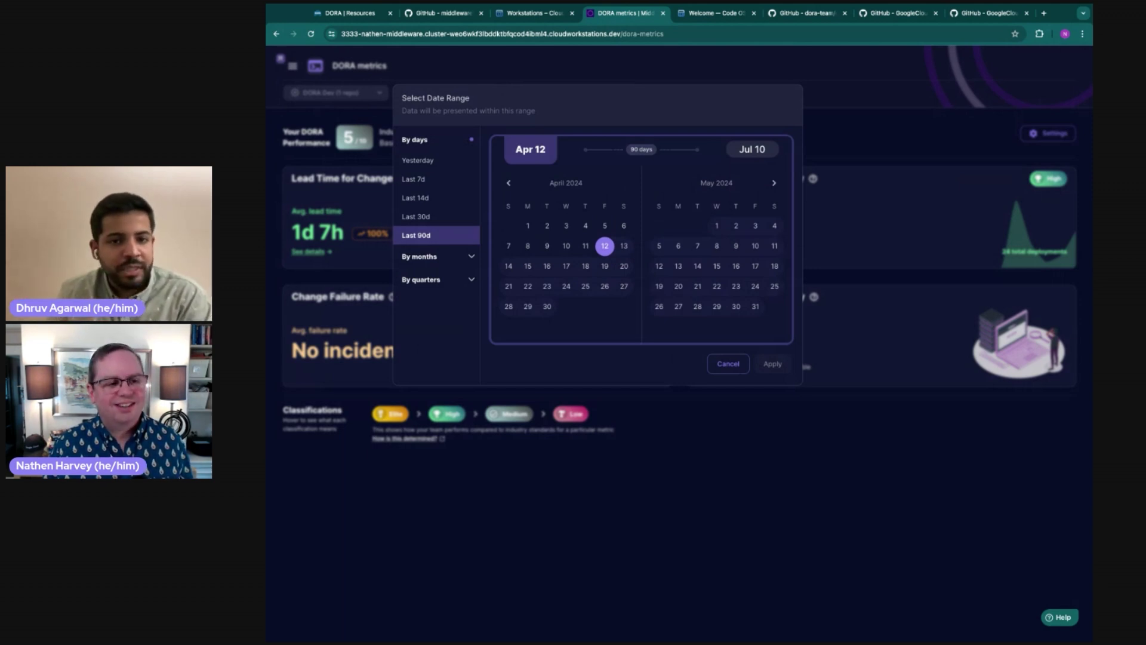
pyautogui.click(420, 199)
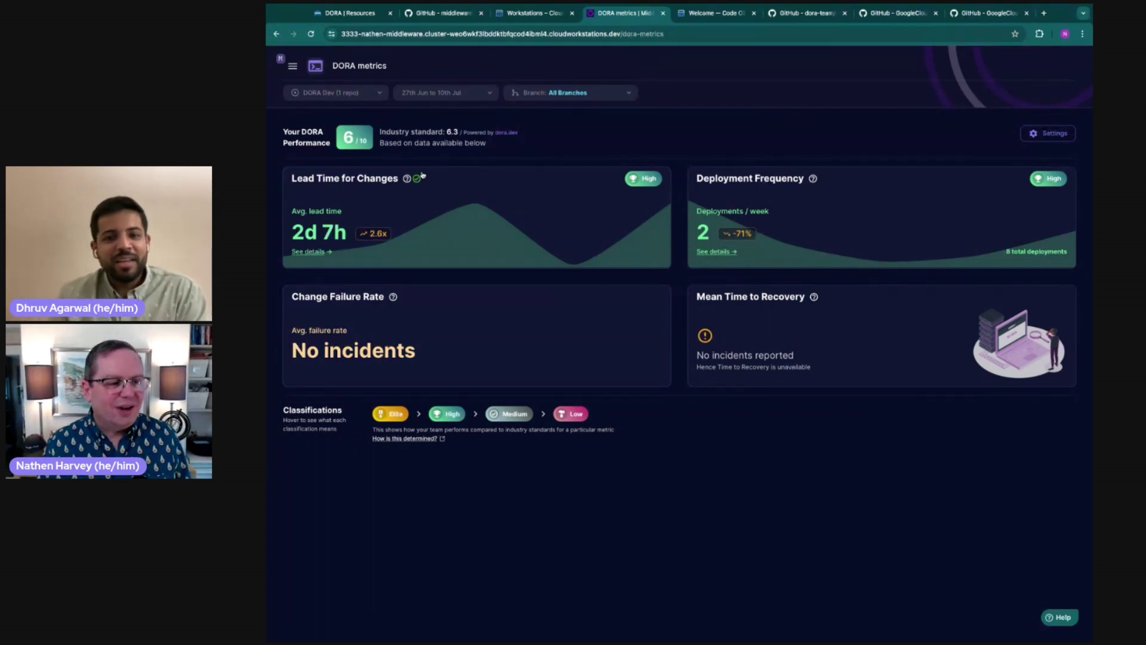
pyautogui.moveTo(362, 239)
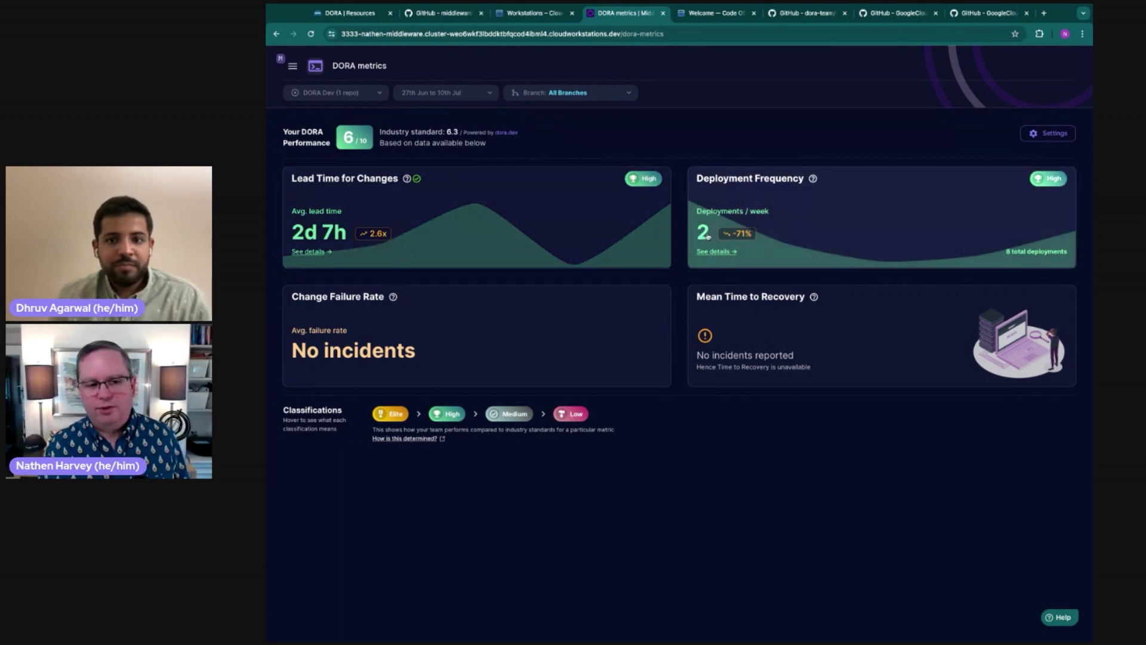
pyautogui.moveTo(749, 245)
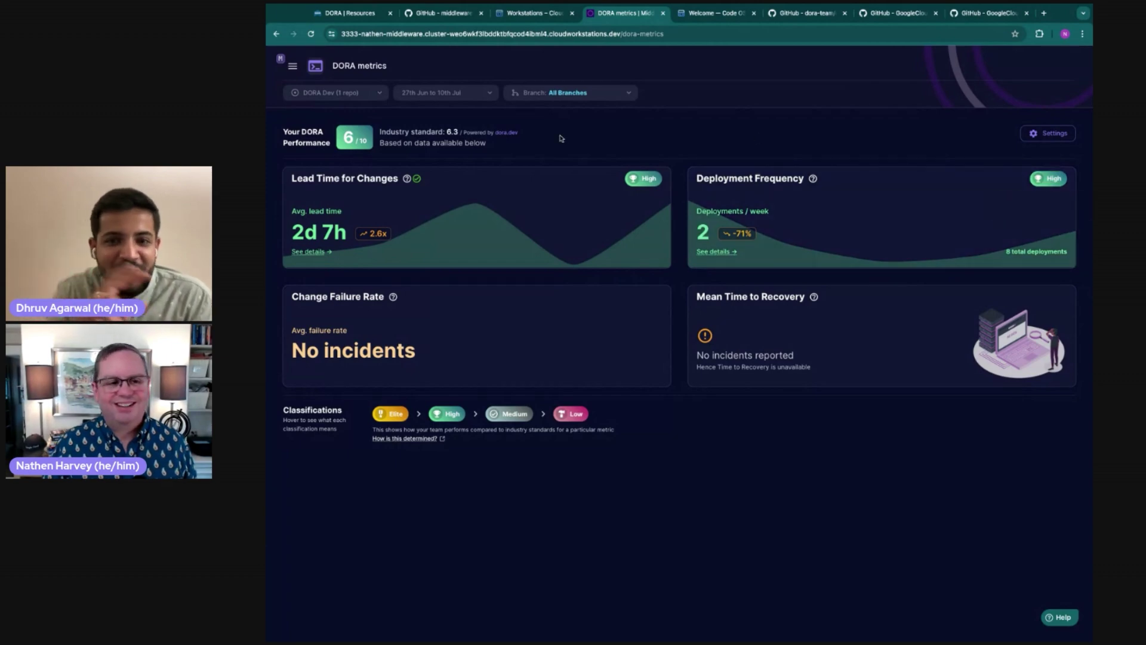
# Step: Read the article on how the High lead time rating is determined, returning to the DORA metrics dashboard
pyautogui.moveTo(652, 183)
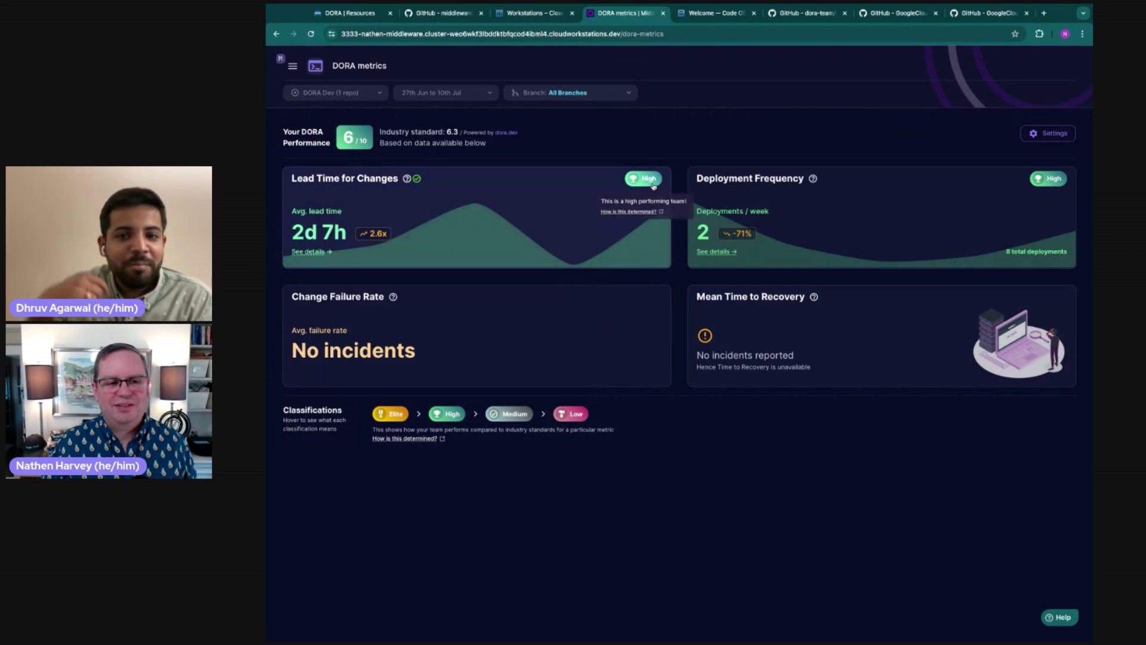
pyautogui.click(640, 213)
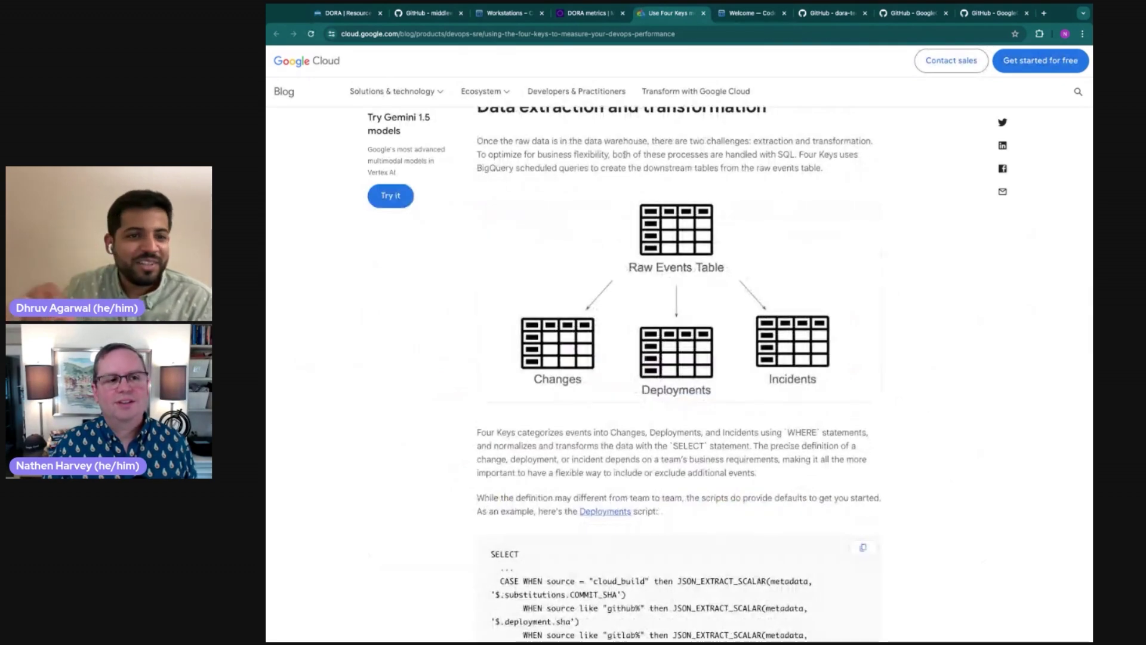
pyautogui.scroll(-3, 574, 150)
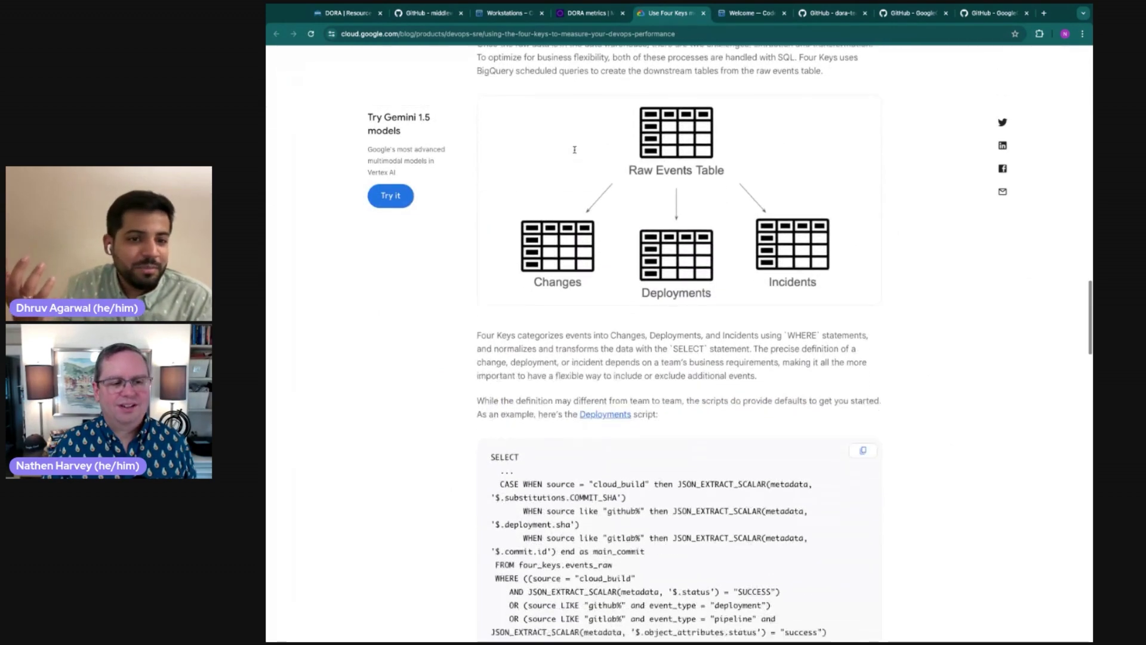
pyautogui.scroll(20, 575, 150)
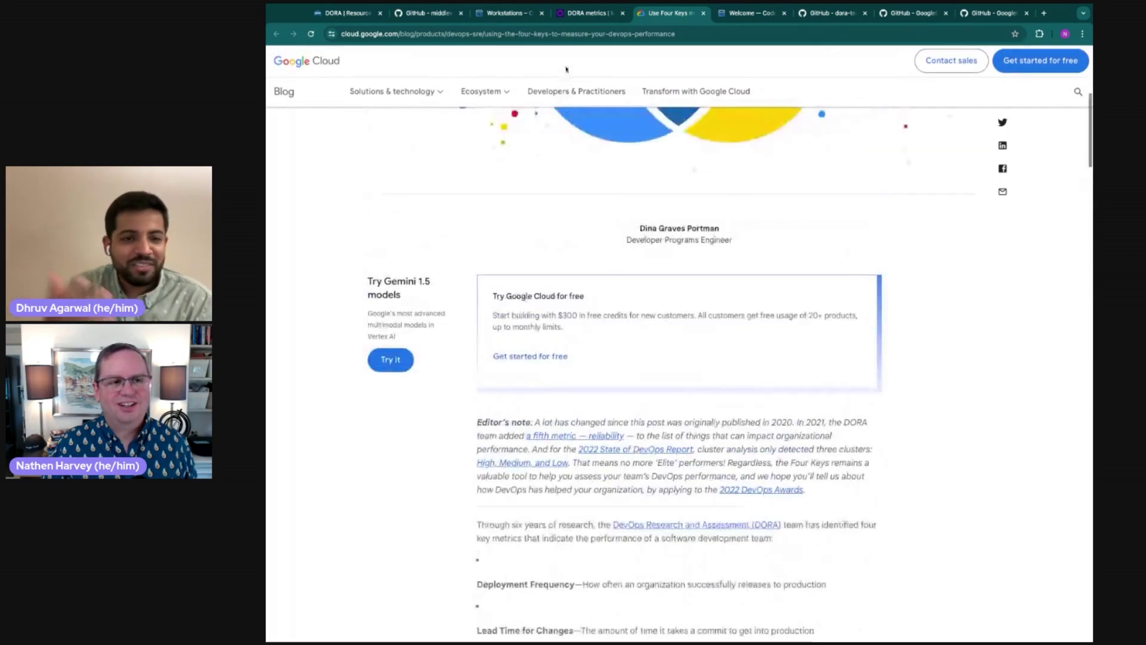
pyautogui.click(597, 15)
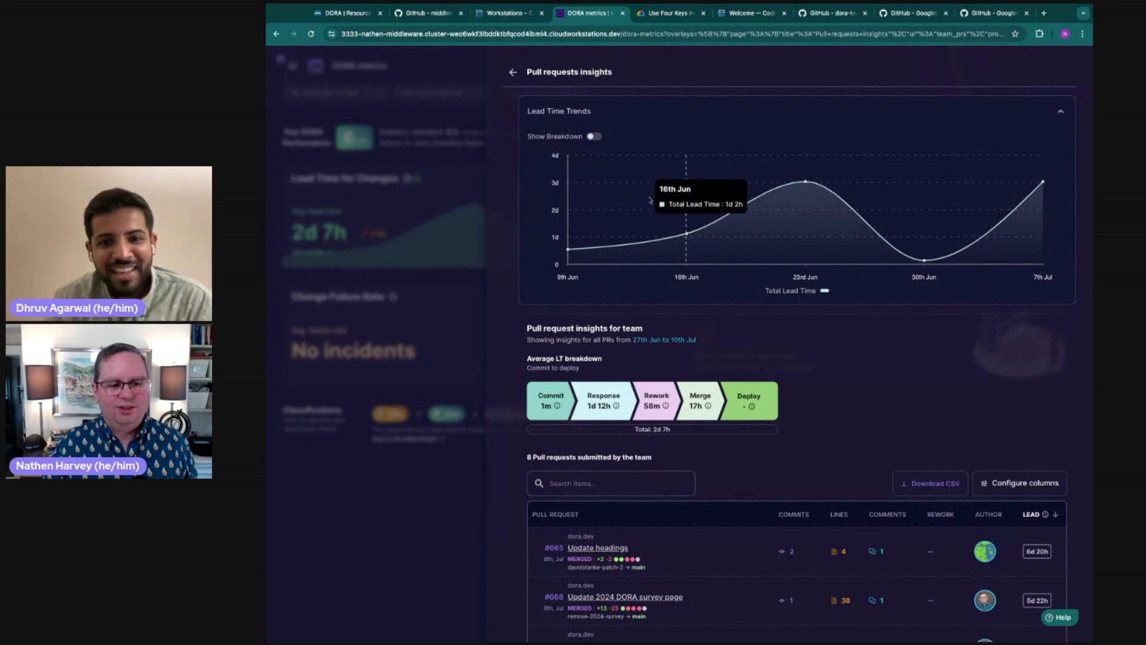
pyautogui.click(484, 209)
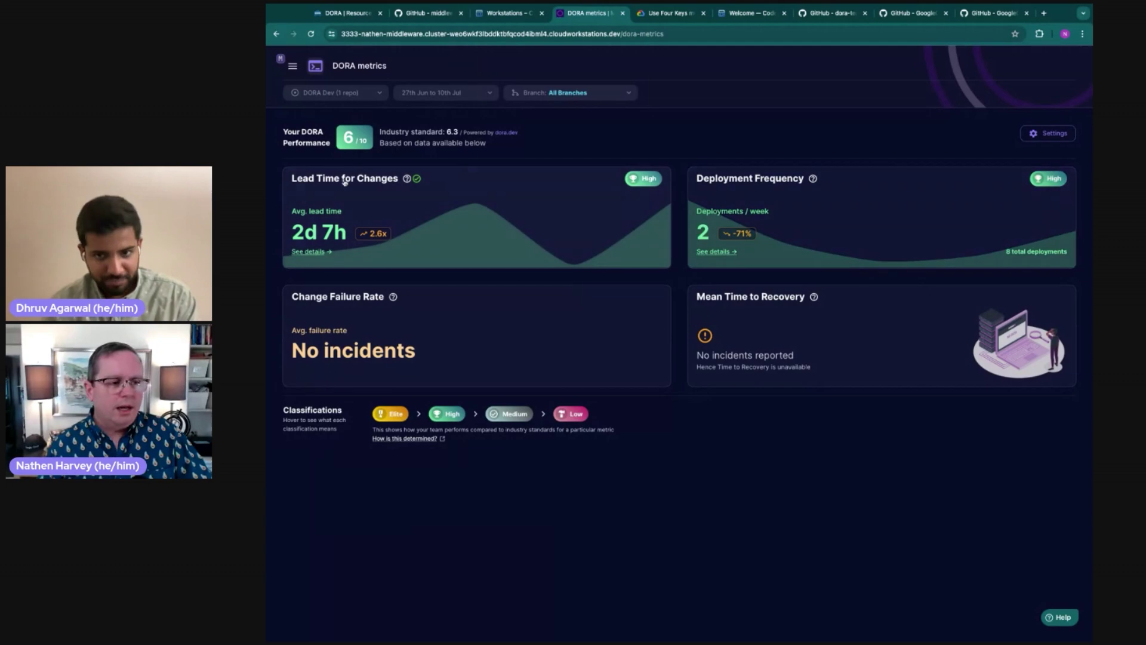
# Step: Open the Lead Time for Changes details and review the lead time trend and the average commit-to-deploy breakdown
pyautogui.click(311, 251)
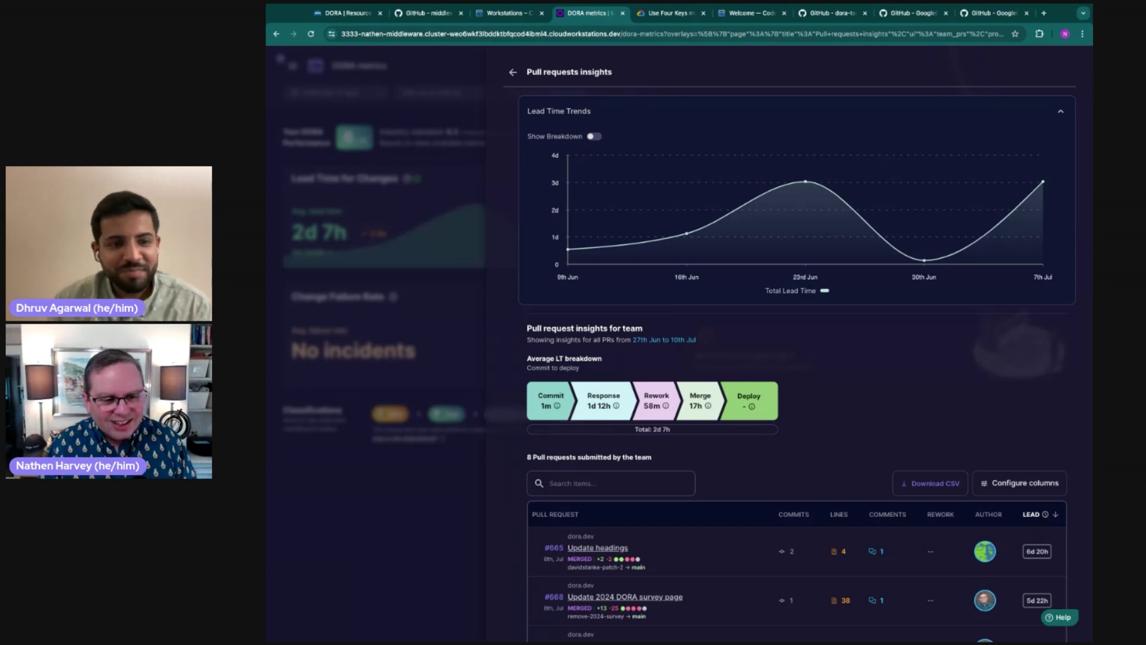
pyautogui.scroll(-2, 797, 367)
pyautogui.scroll(-1, 797, 368)
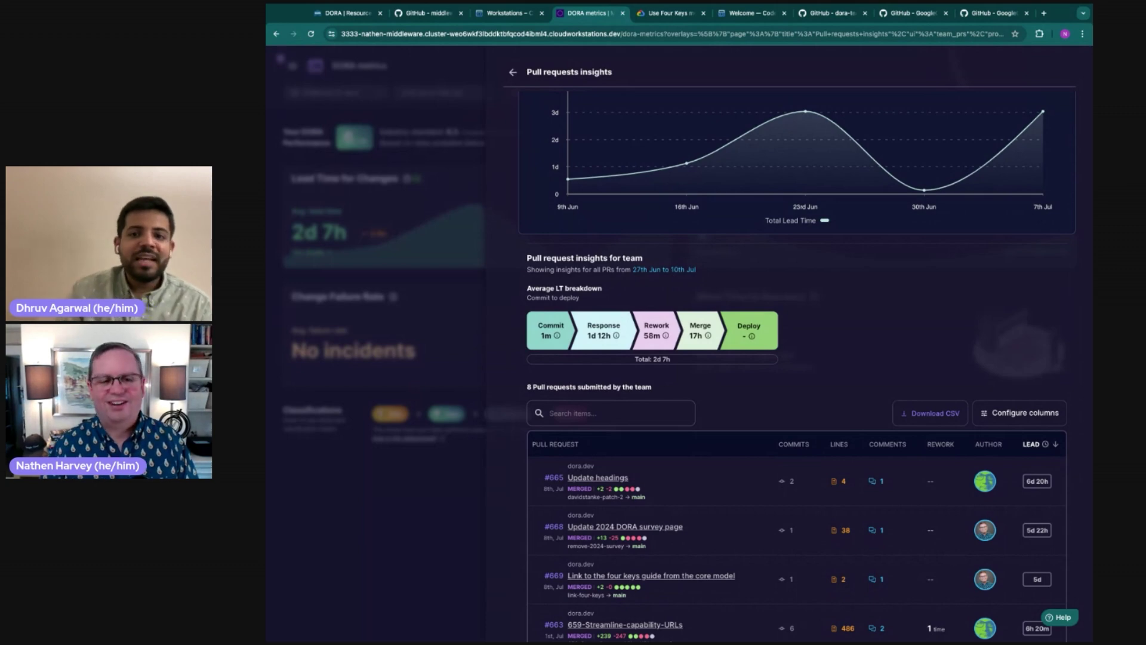
pyautogui.scroll(2, 797, 368)
pyautogui.scroll(1, 797, 368)
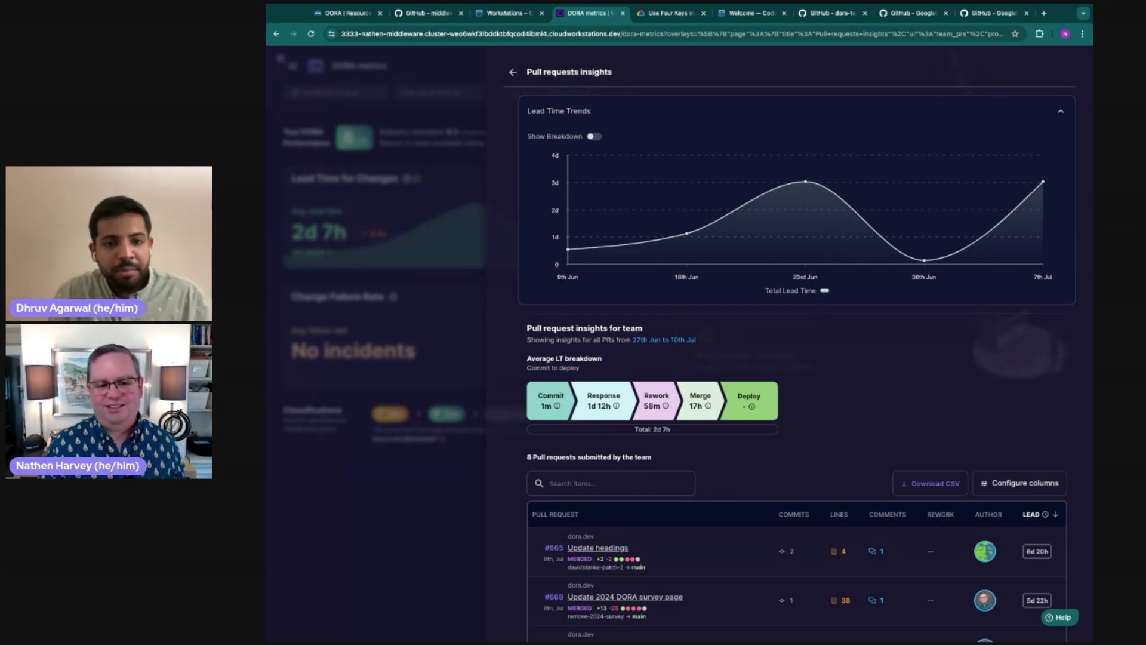
pyautogui.moveTo(752, 408)
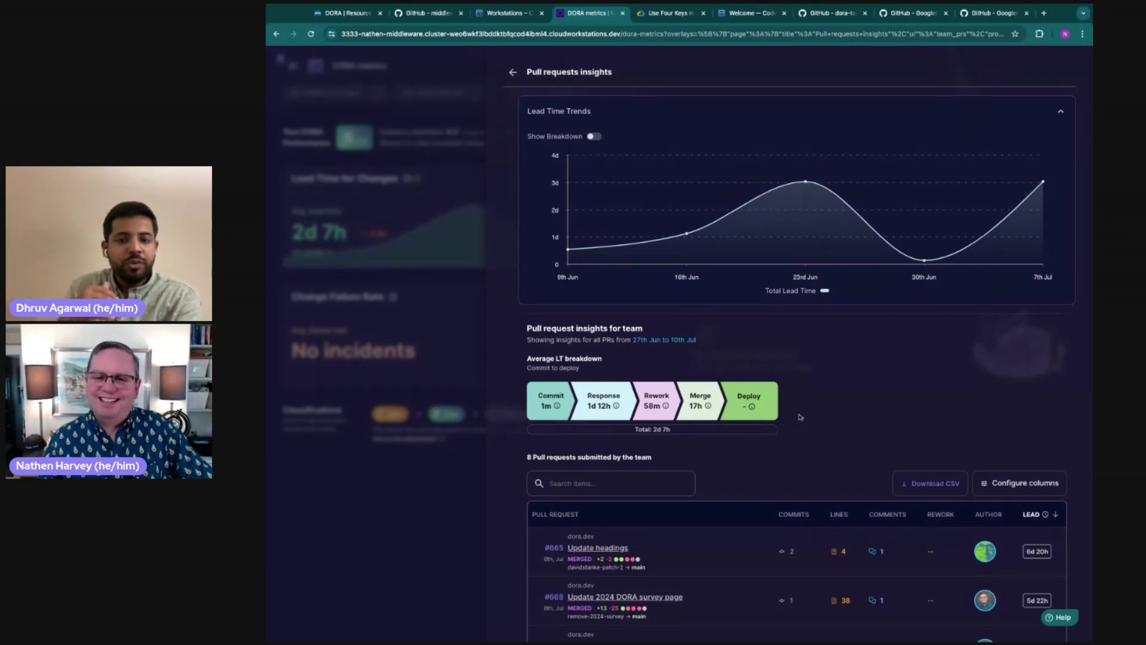
# Step: Inspect the stage-by-stage lead time of the pull requests "Update headings", "Update 2024 DORA survey page" and "Link to the four keys guide from the core model"
pyautogui.scroll(-2, 800, 416)
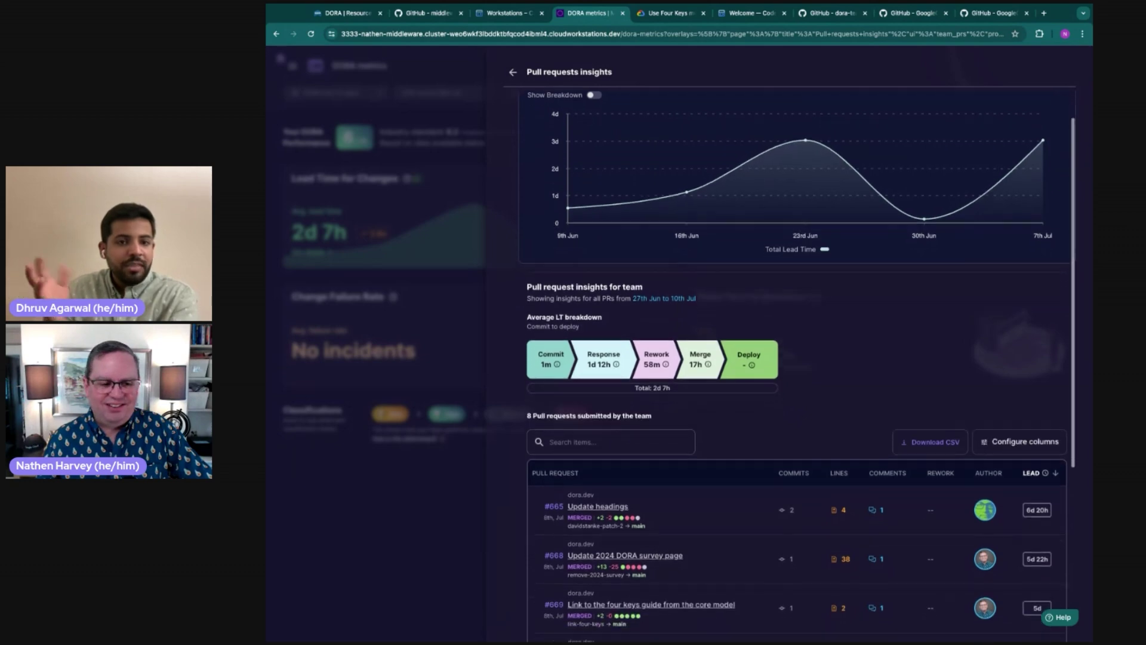
pyautogui.scroll(-3, 911, 482)
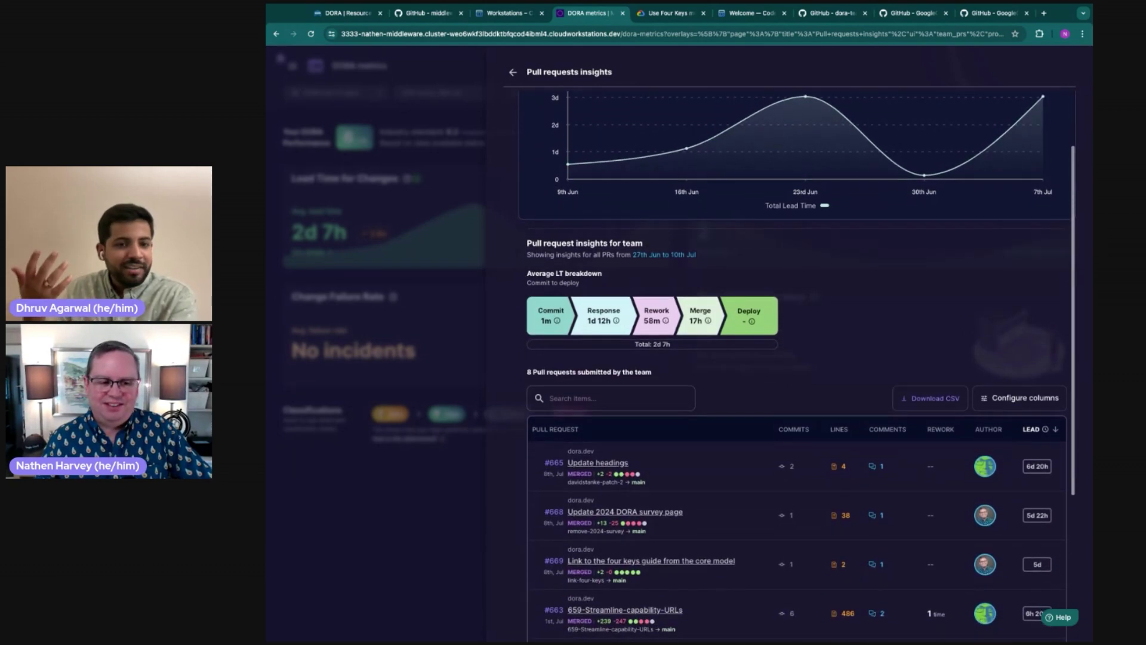
pyautogui.scroll(-3, 797, 364)
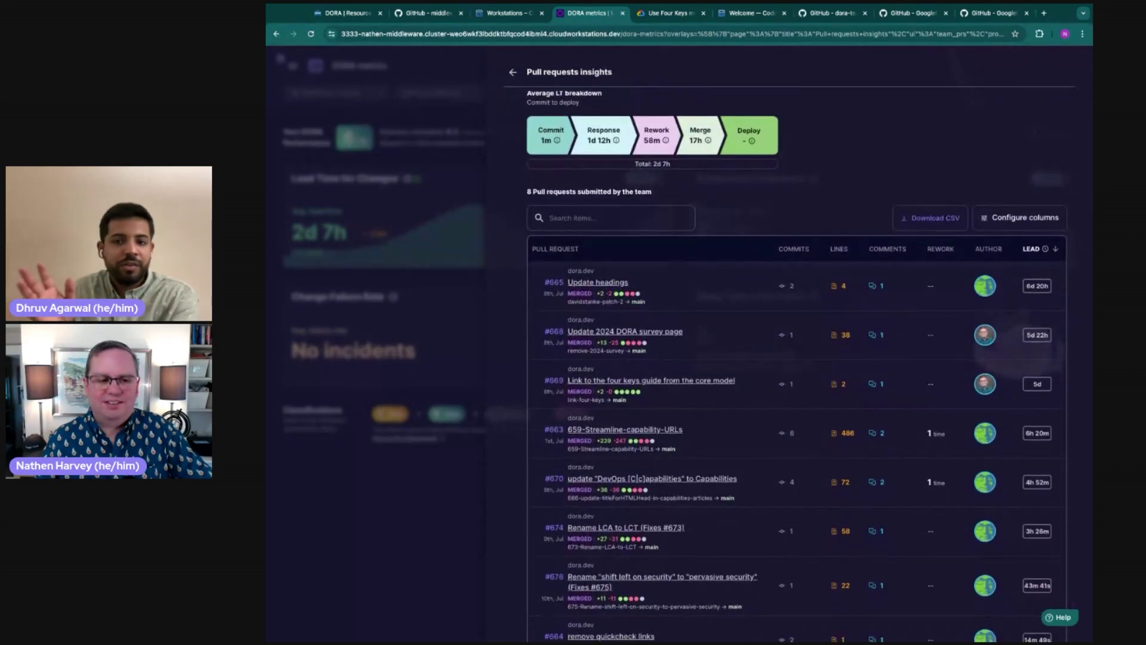
pyautogui.scroll(-1, 800, 364)
pyautogui.scroll(-1, 800, 365)
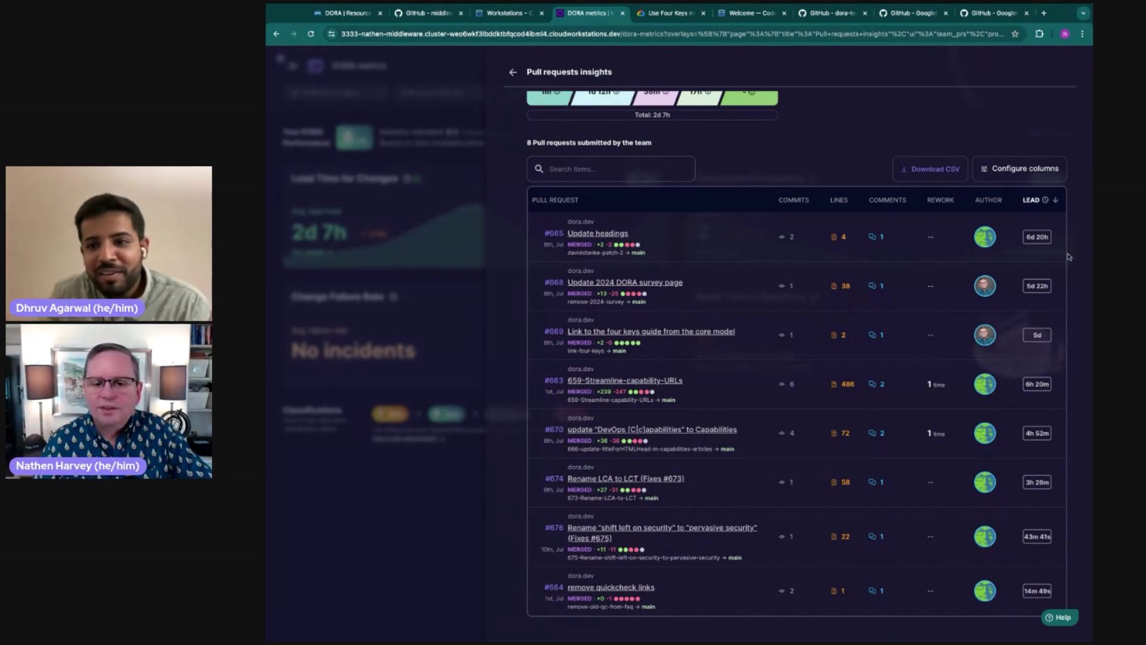
pyautogui.moveTo(1039, 238)
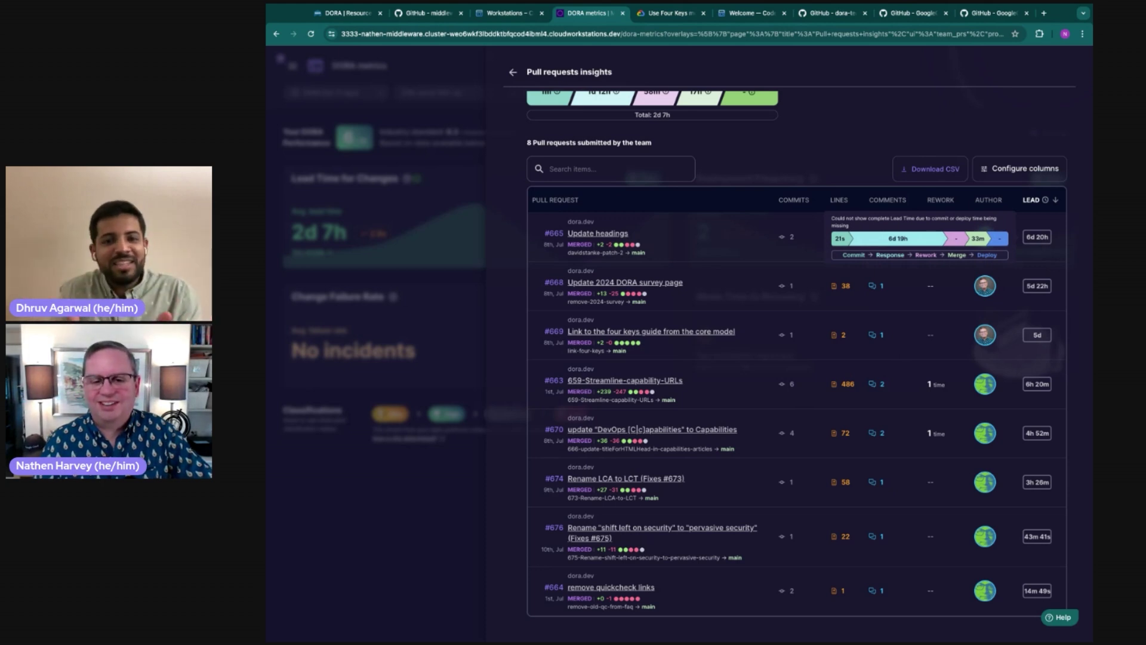
pyautogui.moveTo(1034, 289)
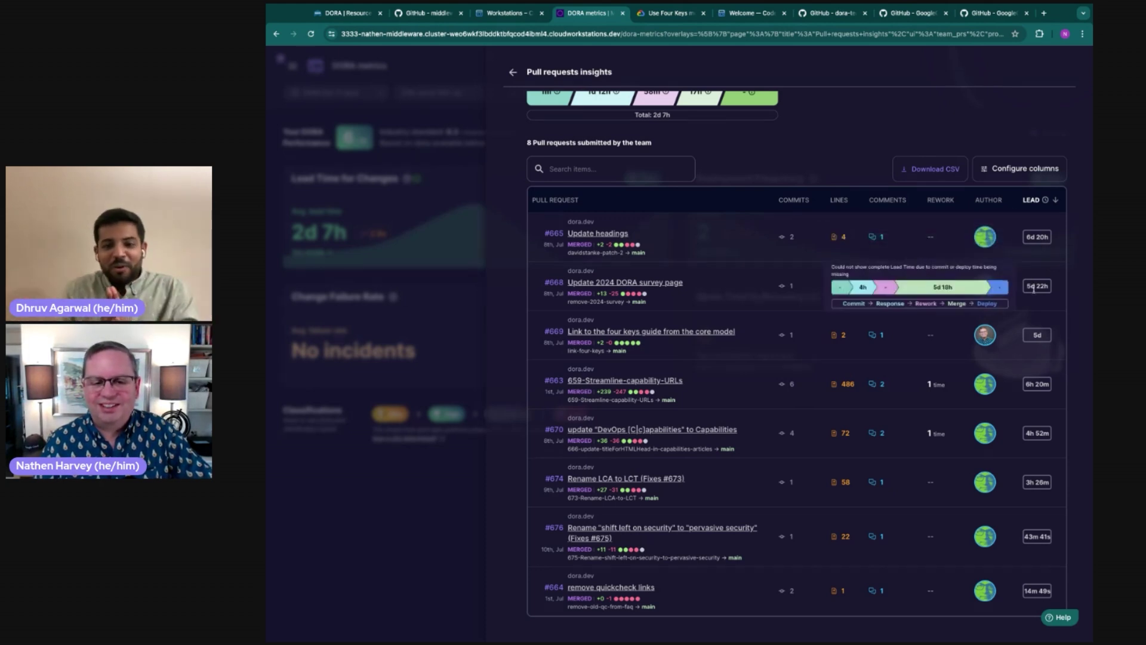
pyautogui.moveTo(1033, 332)
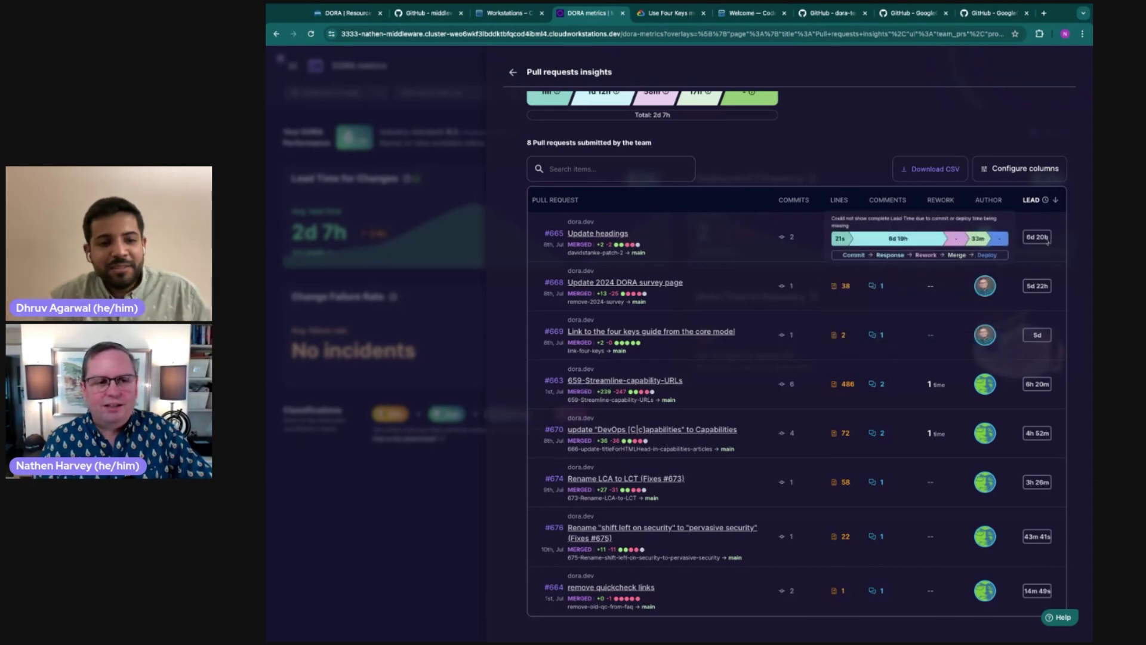
# Step: Compare the team's average lead time breakdown with the breakdowns of "Update headings" and "Update 2024 DORA survey page"
pyautogui.scroll(1, 1026, 235)
pyautogui.scroll(3, 1026, 236)
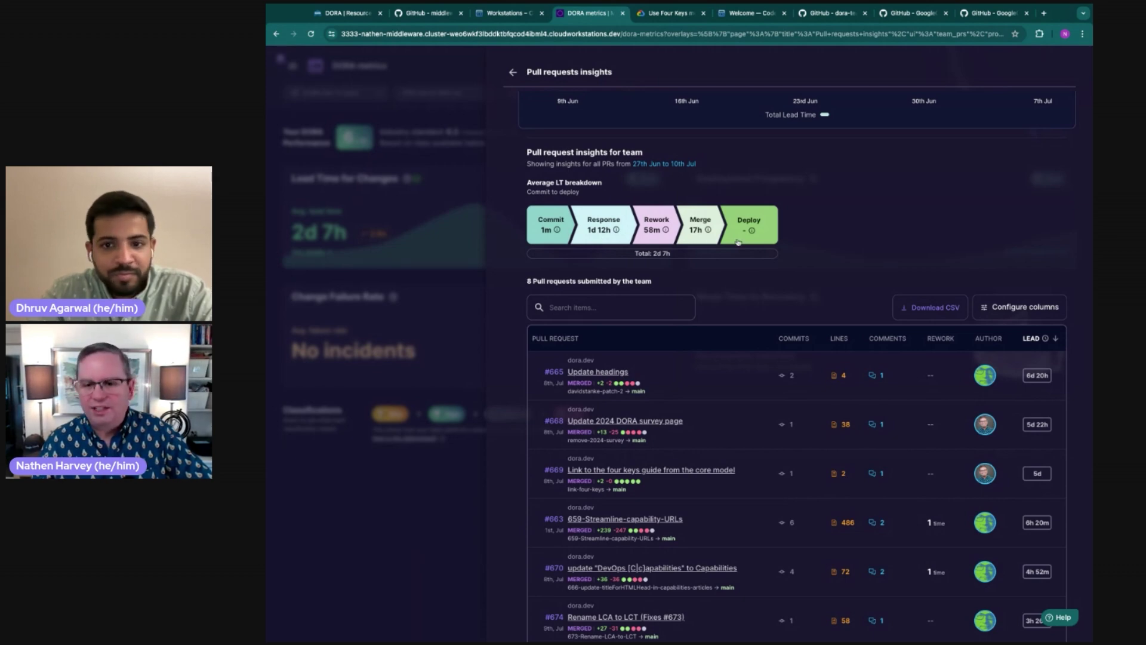
pyautogui.scroll(-1, 788, 257)
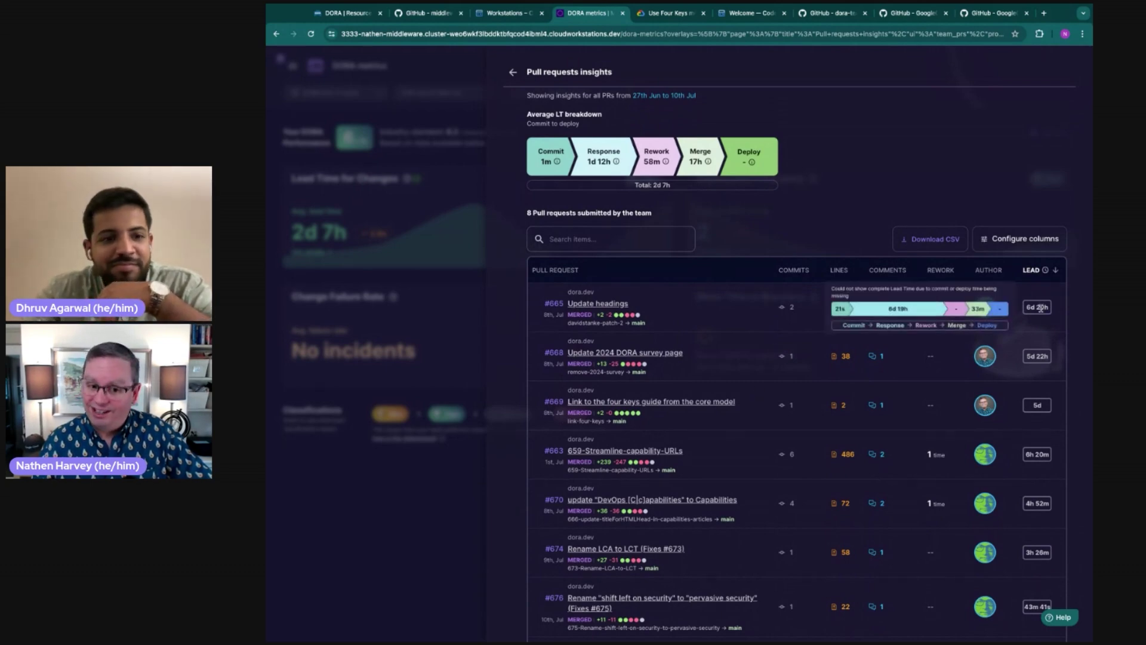
pyautogui.moveTo(1035, 355)
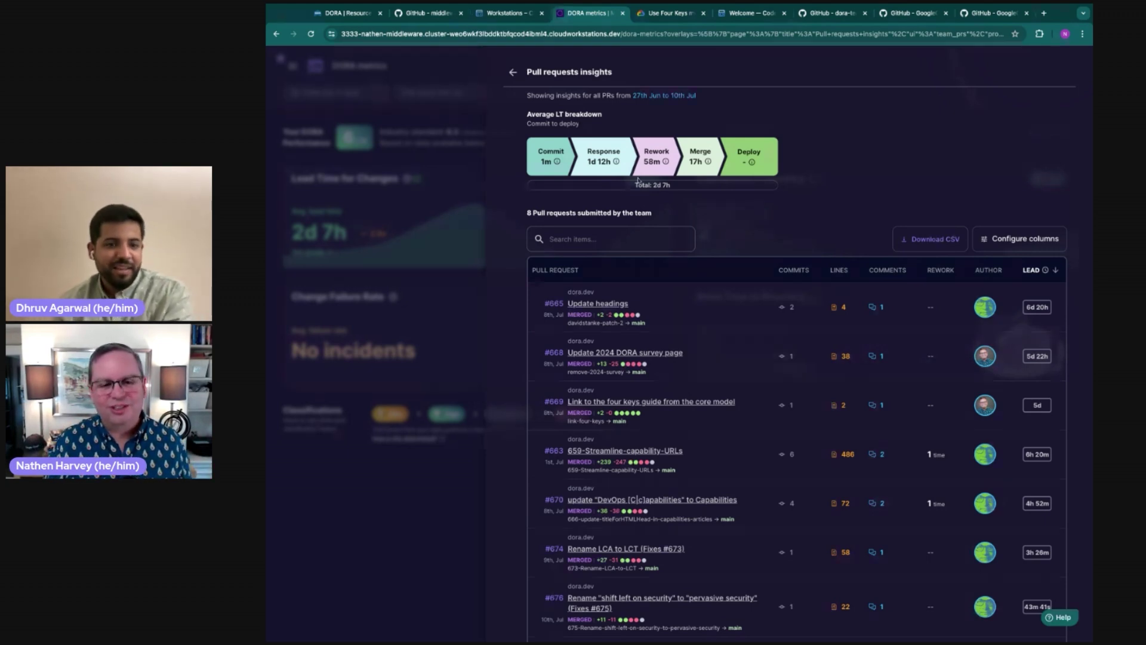
# Step: Inspect the lead time breakdowns of pull requests #670 and #676 further down the list
pyautogui.scroll(-1, 855, 222)
pyautogui.scroll(-2, 855, 222)
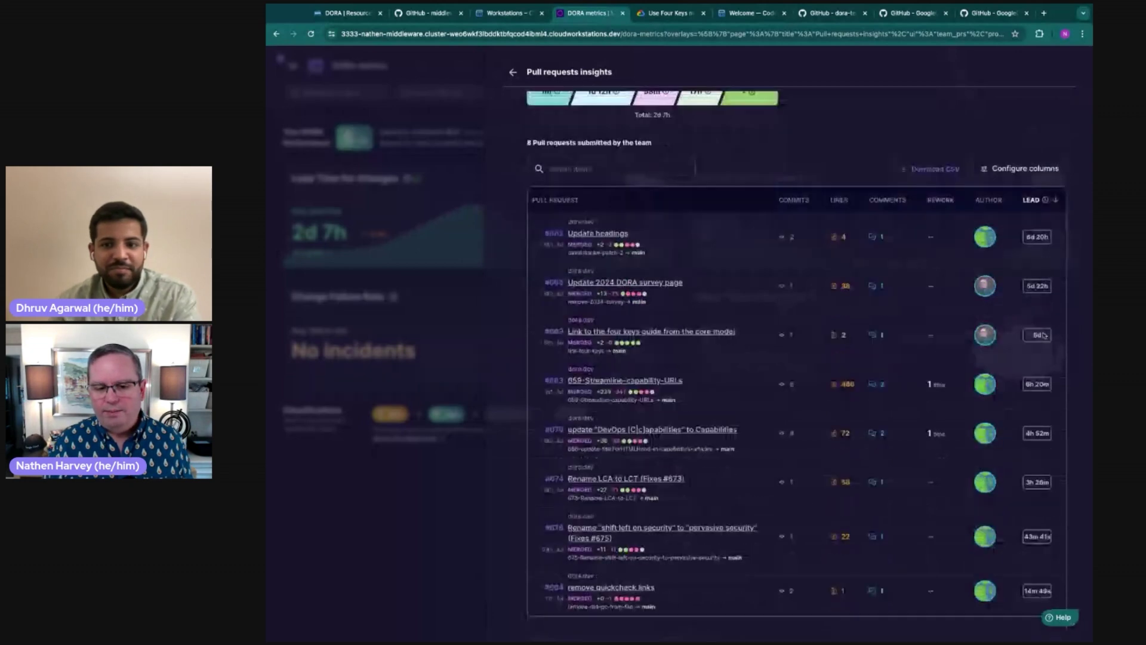
pyautogui.moveTo(1032, 431)
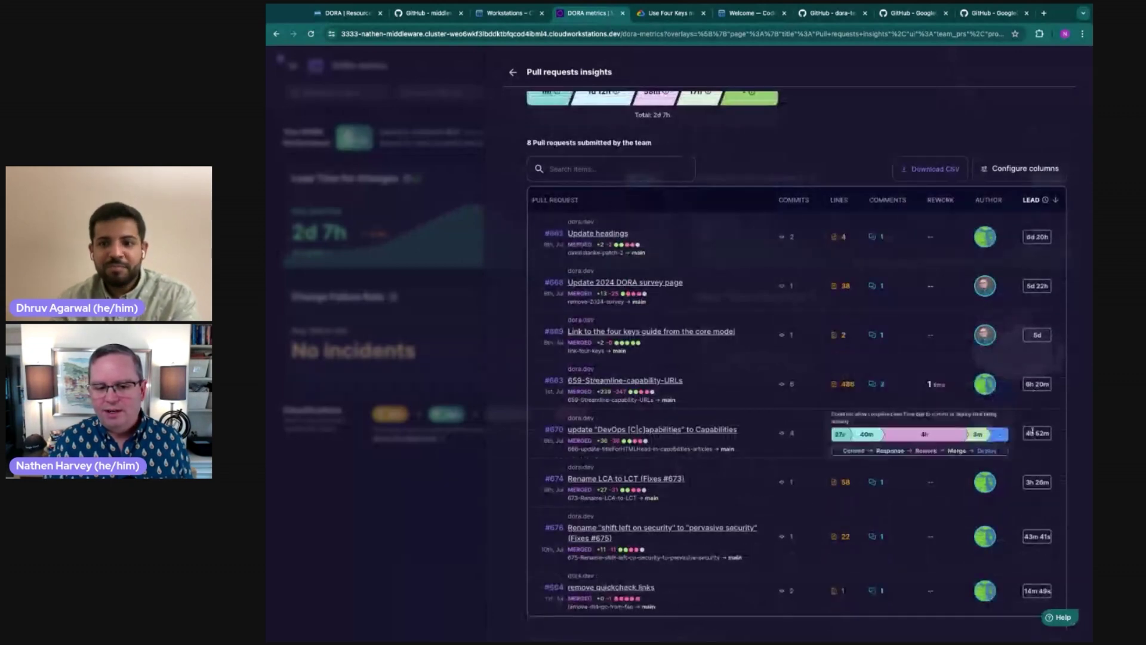
pyautogui.moveTo(1031, 537)
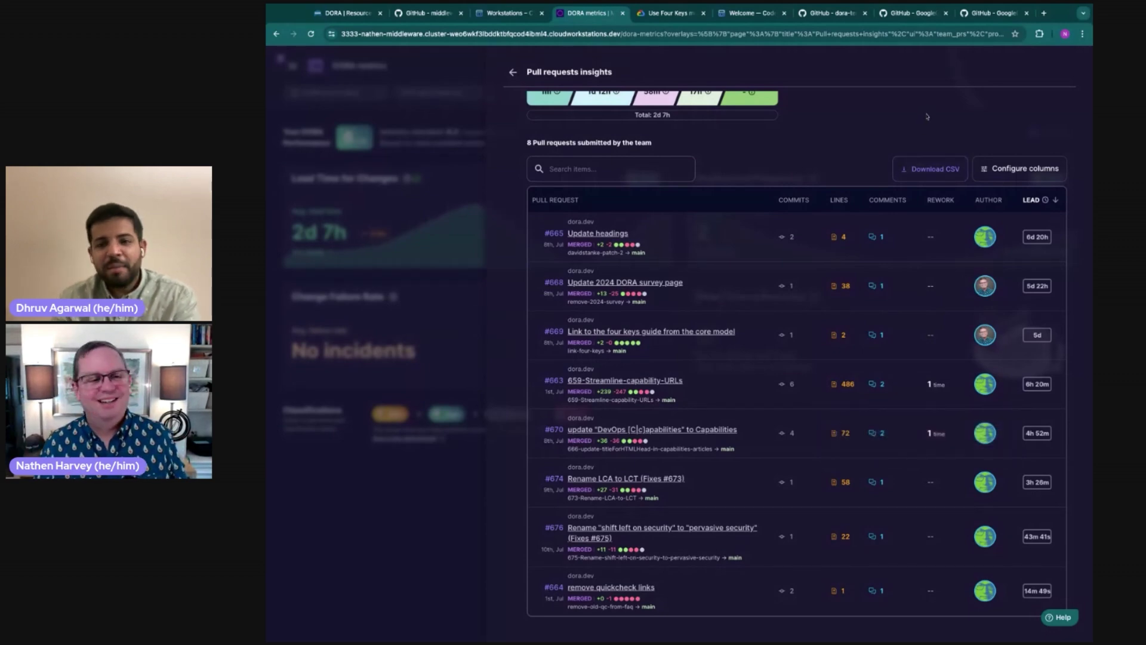
# Step: Review the lead time trend and team breakdown once more, and close the pull request insights
pyautogui.scroll(5, 927, 116)
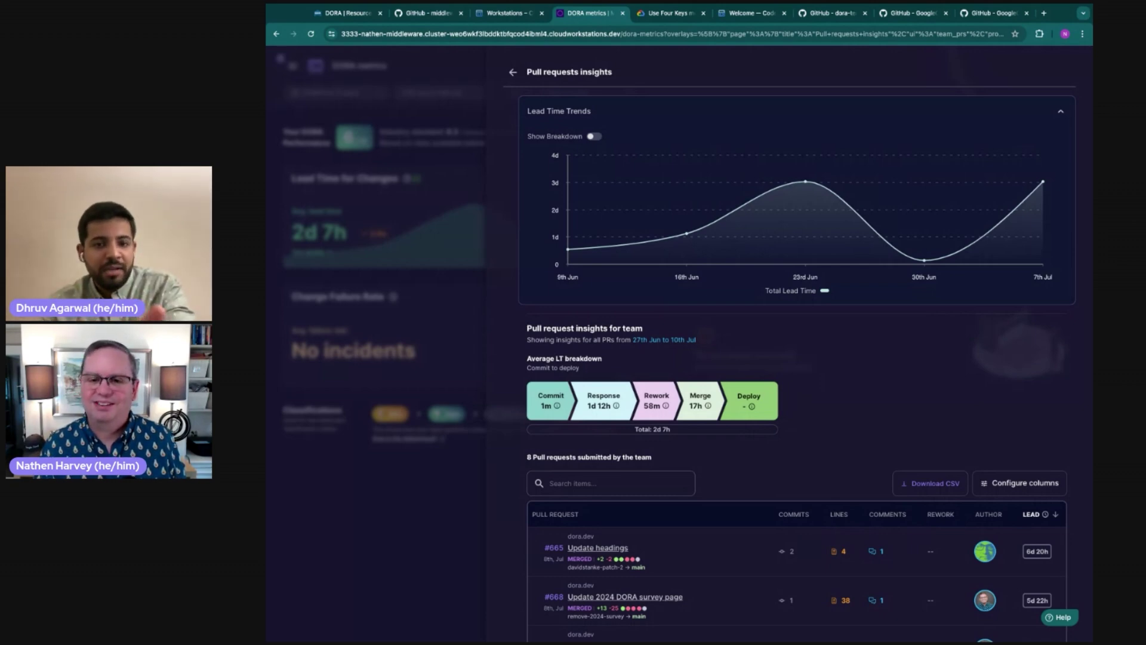
pyautogui.scroll(-1, 797, 358)
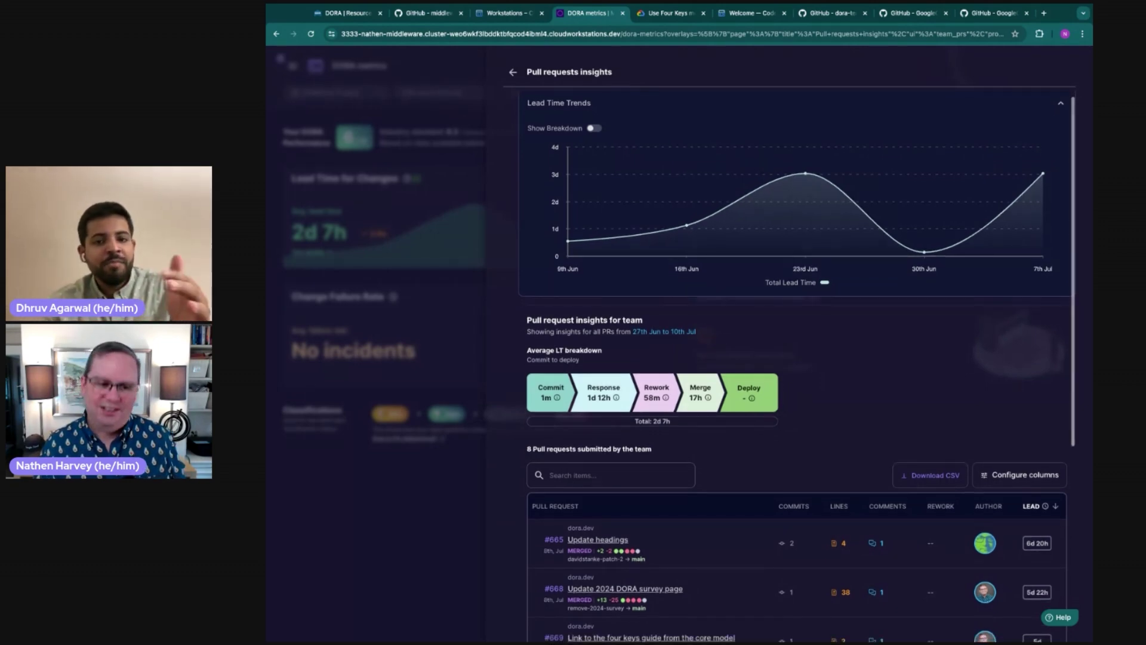
pyautogui.scroll(-1, 797, 367)
pyautogui.scroll(-2, 797, 368)
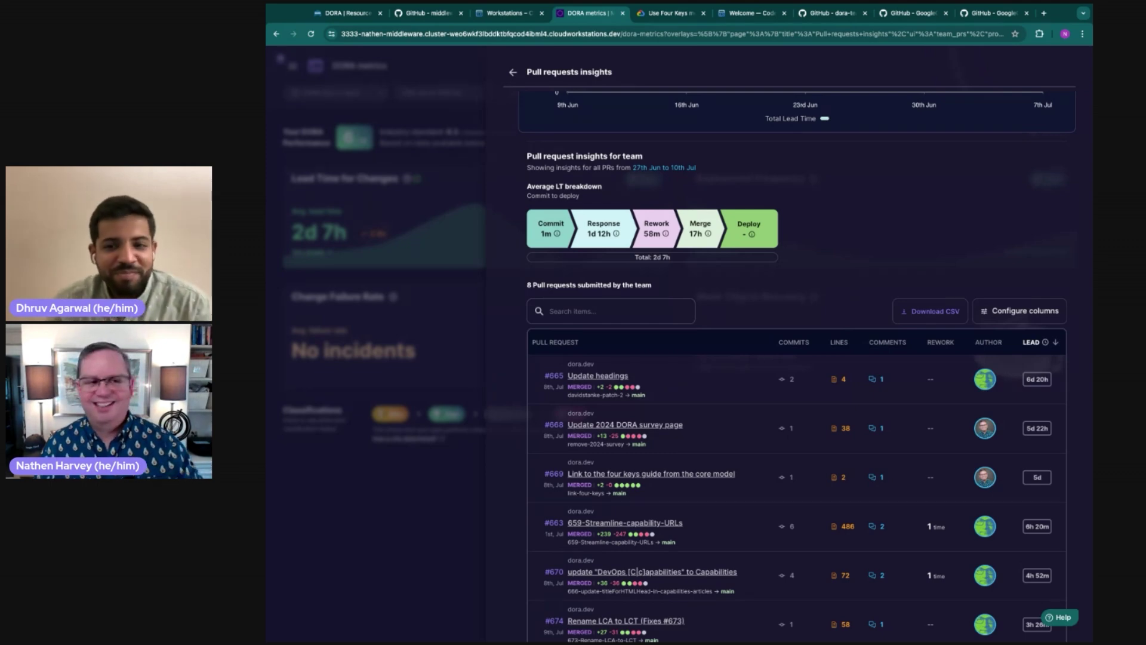
pyautogui.scroll(3, 797, 358)
pyautogui.click(509, 75)
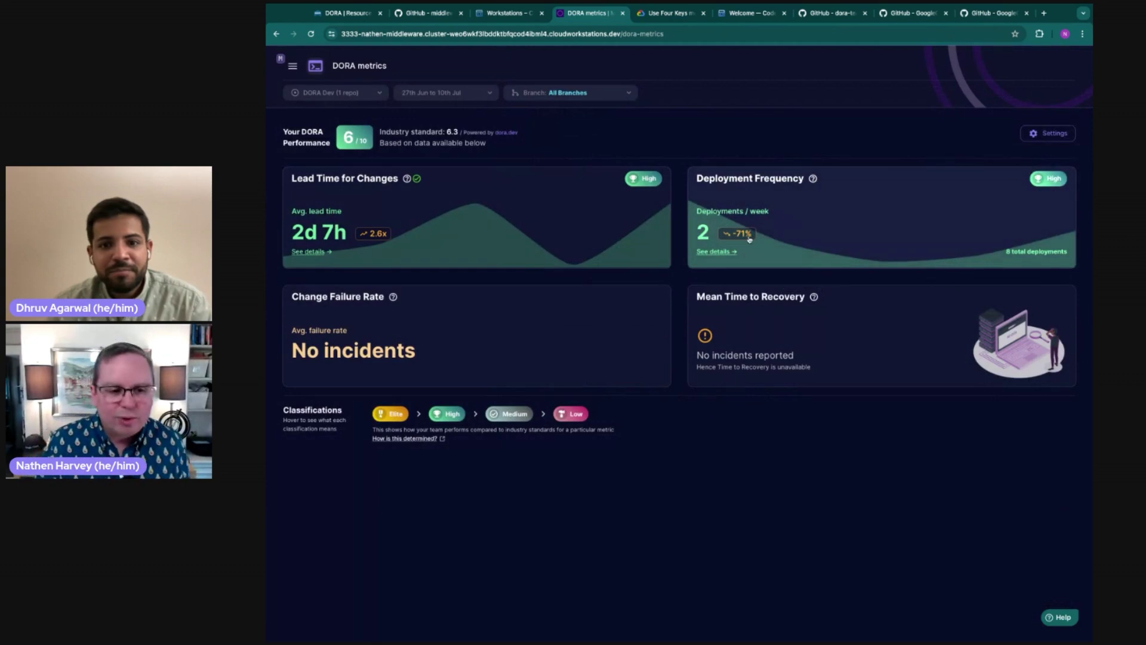
# Step: Open the Deployment Frequency details, inspect the pull requests in the four most recent deployments, and return to the dashboard
pyautogui.click(725, 253)
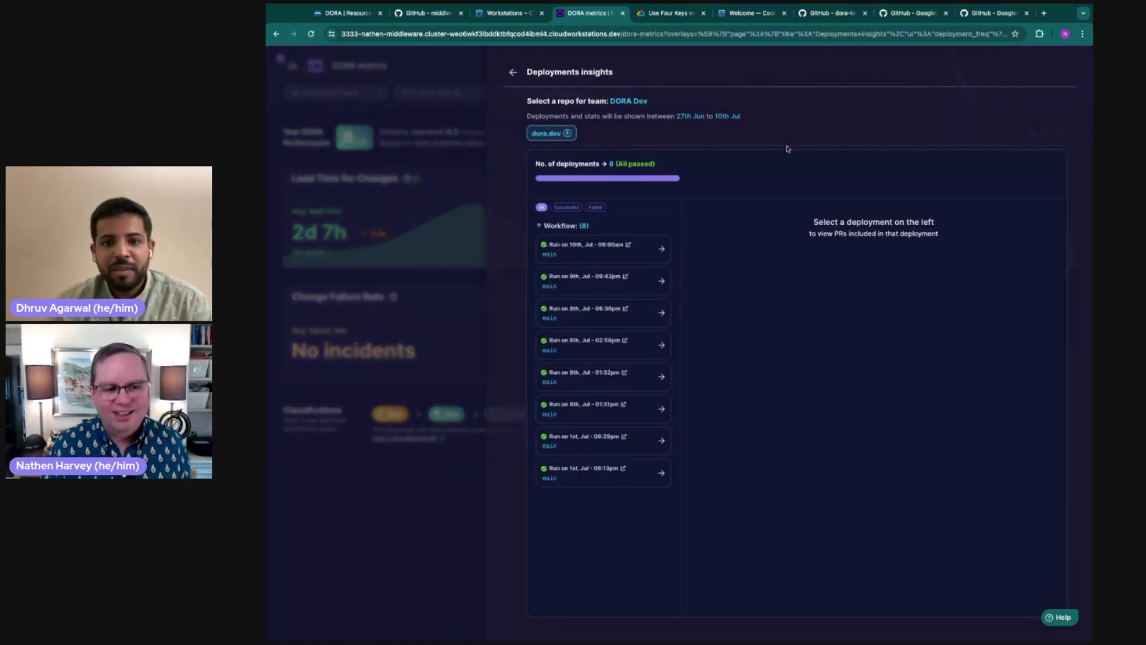
pyautogui.click(641, 258)
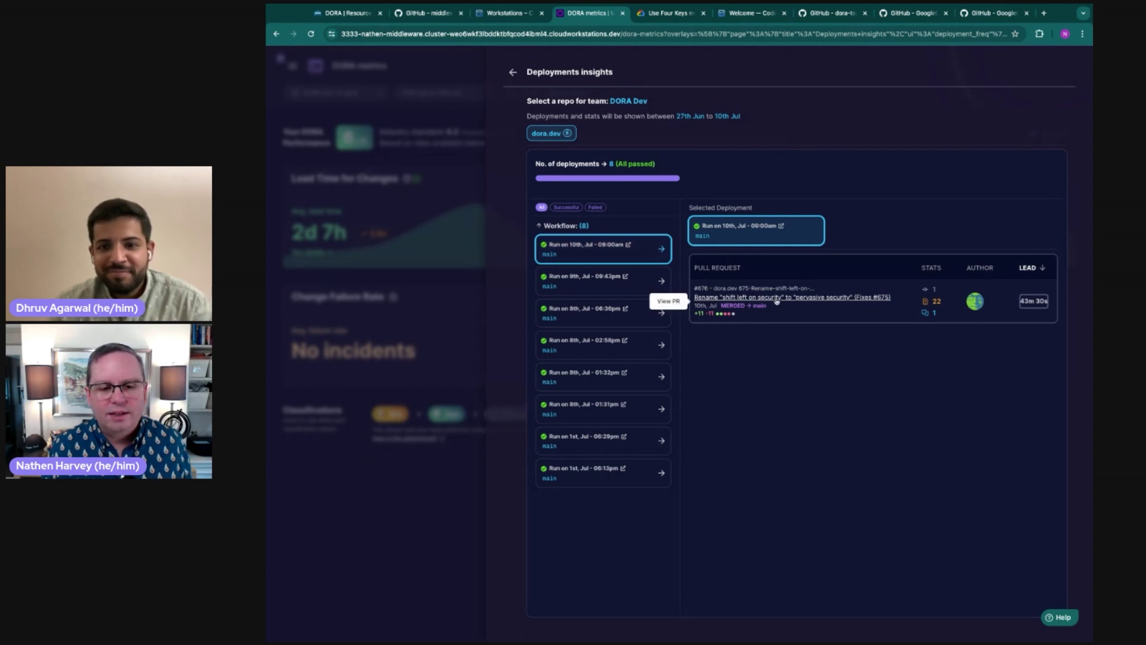
pyautogui.moveTo(1029, 305)
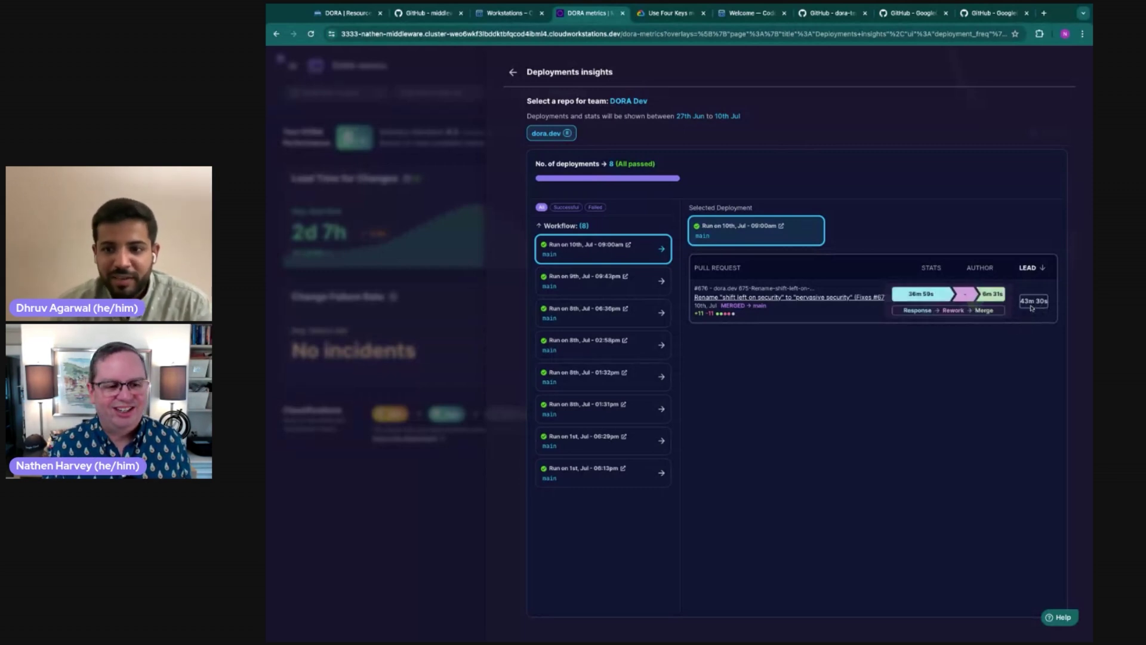
pyautogui.click(622, 288)
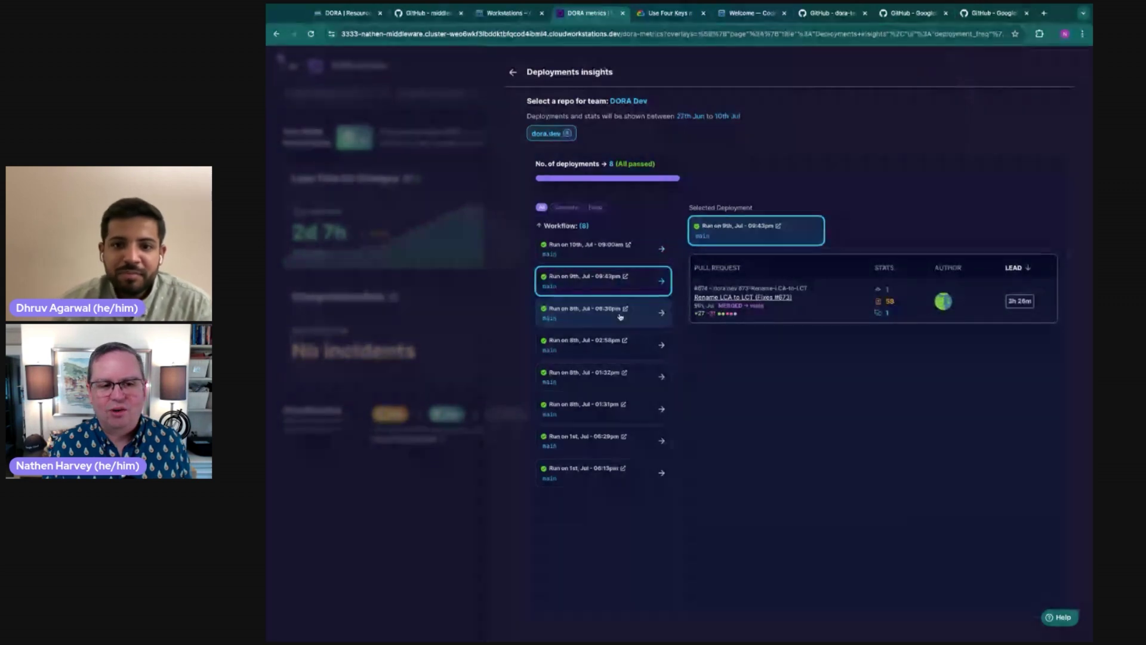
pyautogui.click(624, 320)
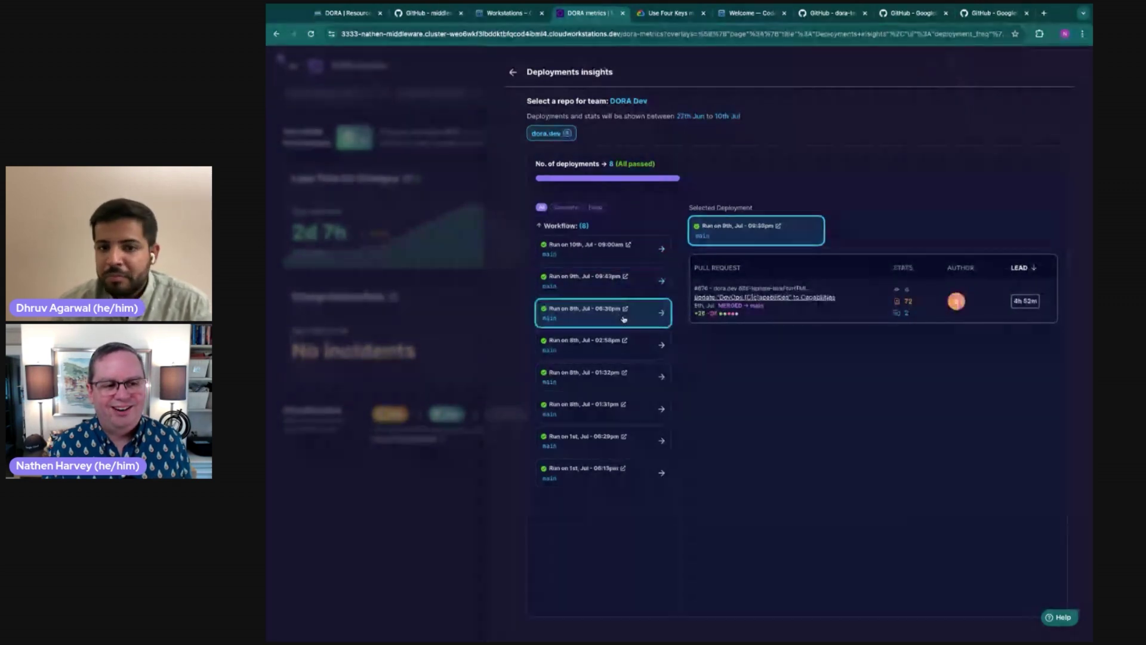
pyautogui.click(620, 346)
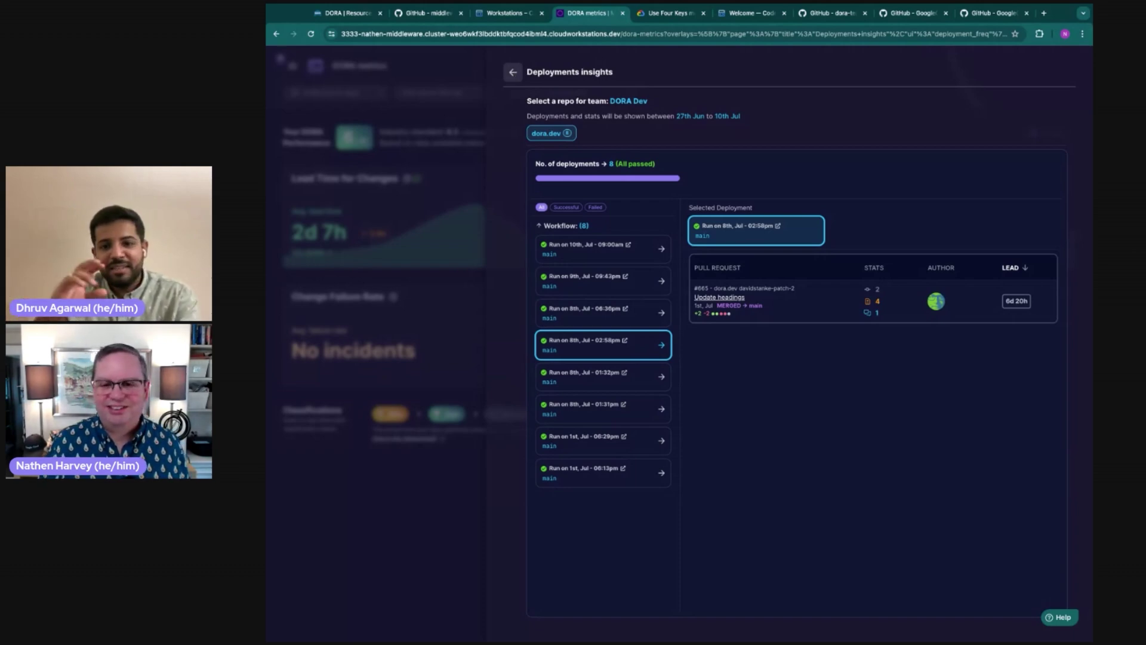
pyautogui.click(512, 72)
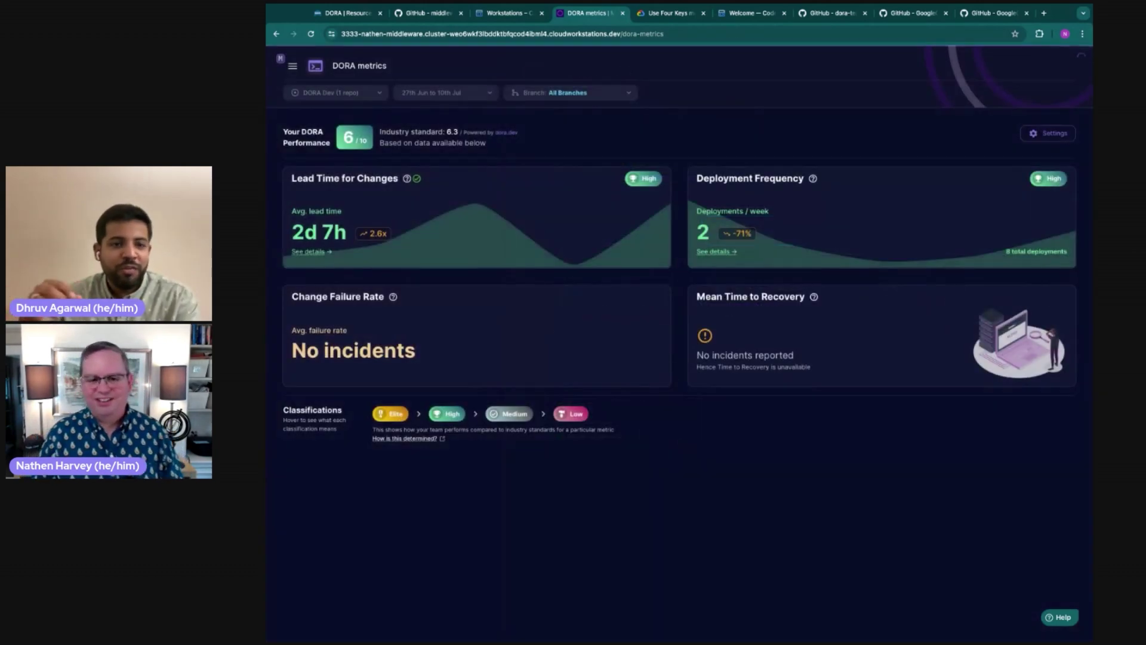